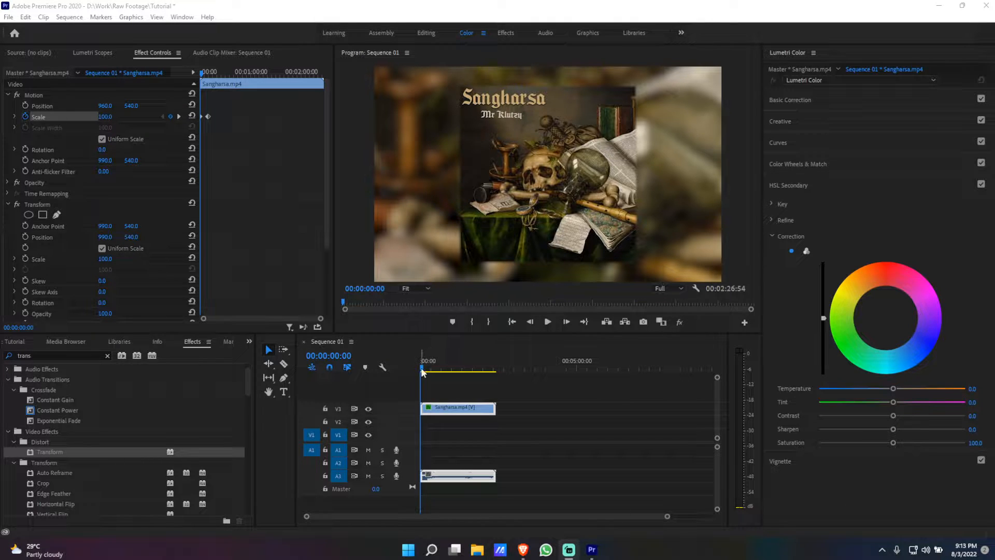
Step: Open the media export settings for Sequence 01
{"action": "mouse_move", "coordinate": [421, 368]}
{"action": "left_mouse_down"}
{"action": "mouse_move", "coordinate": [430, 368]}
{"action": "mouse_move", "coordinate": [405, 369]}
{"action": "left_mouse_up"}
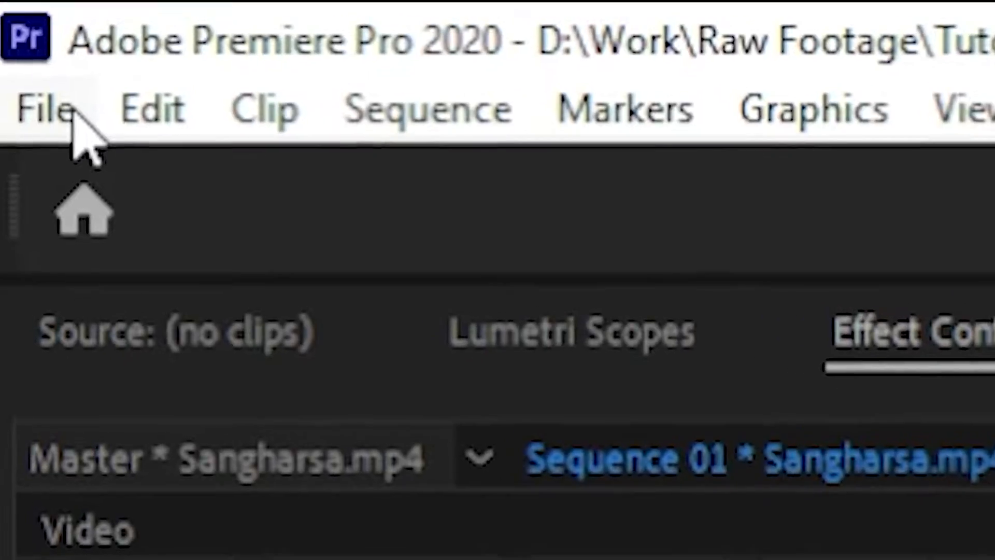
{"action": "left_click", "coordinate": [10, 17]}
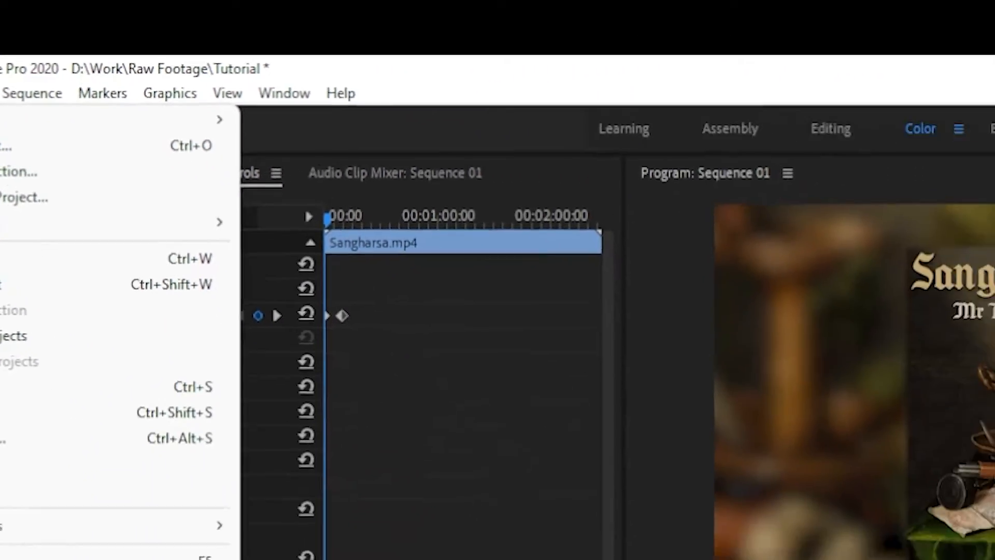
{"action": "mouse_move", "coordinate": [79, 117]}
{"action": "mouse_move", "coordinate": [0, 44]}
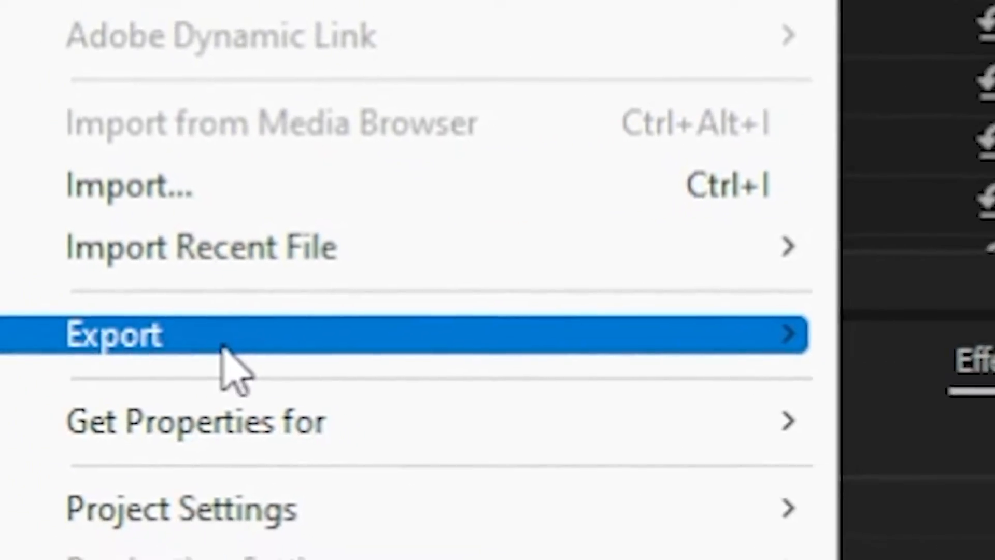
{"action": "mouse_move", "coordinate": [265, 331]}
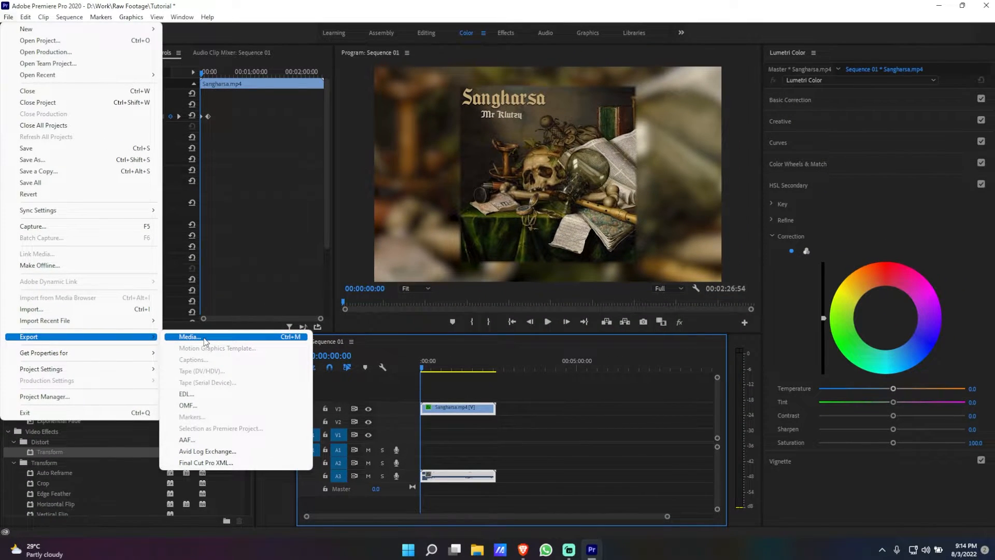
{"action": "left_click", "coordinate": [203, 338]}
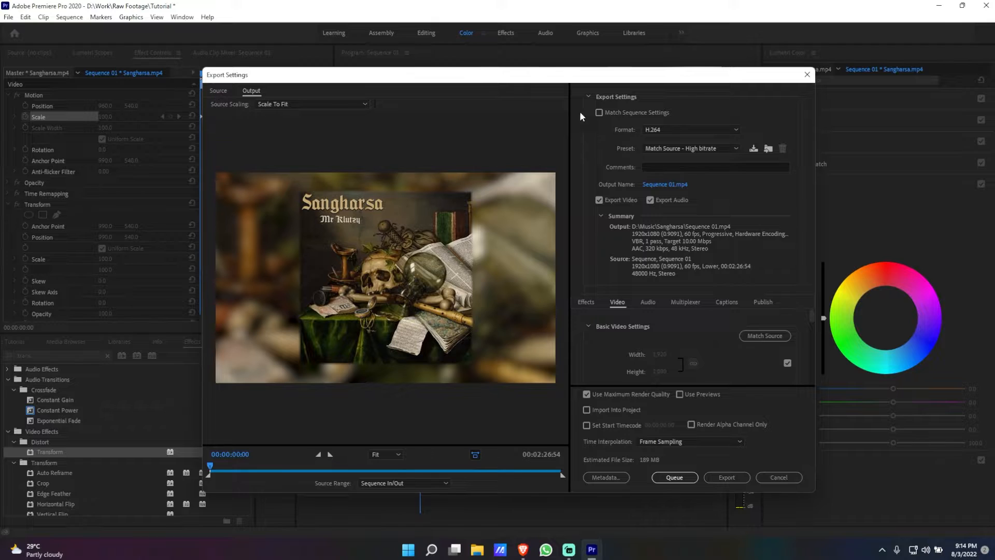
Step: Choose H.264 as the export format
{"action": "left_click_drag", "start_coordinate": [620, 80], "coordinate": [567, 72]}
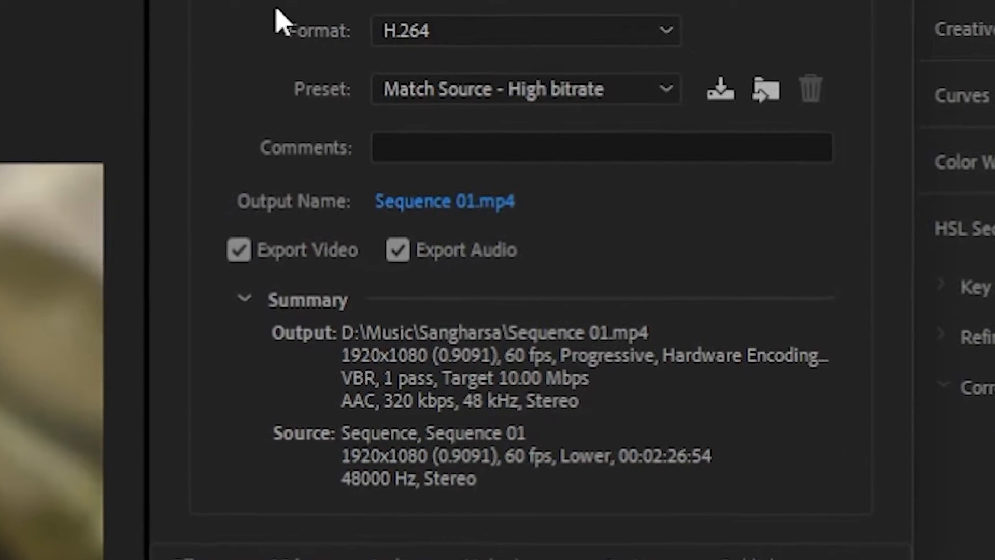
{"action": "left_click", "coordinate": [533, 30]}
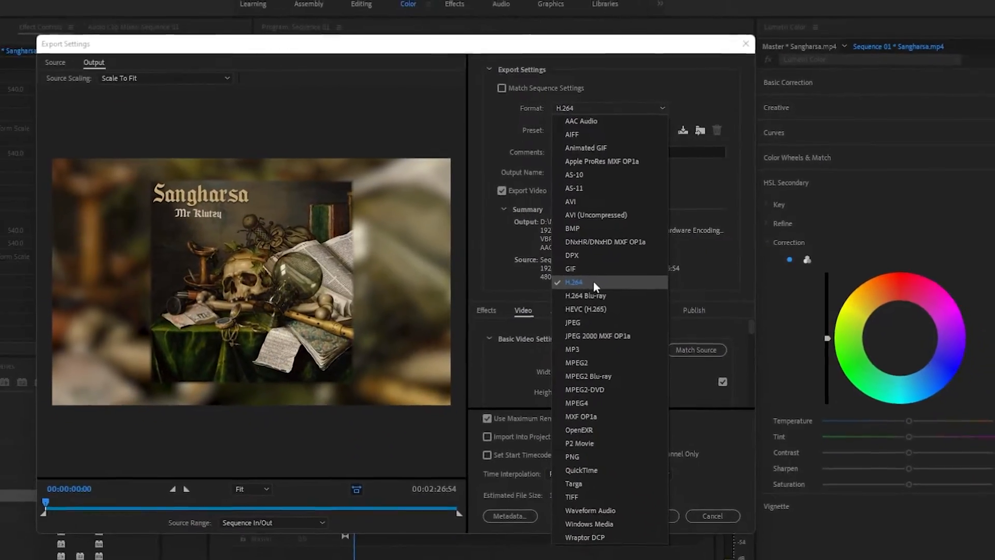
{"action": "left_click", "coordinate": [550, 322]}
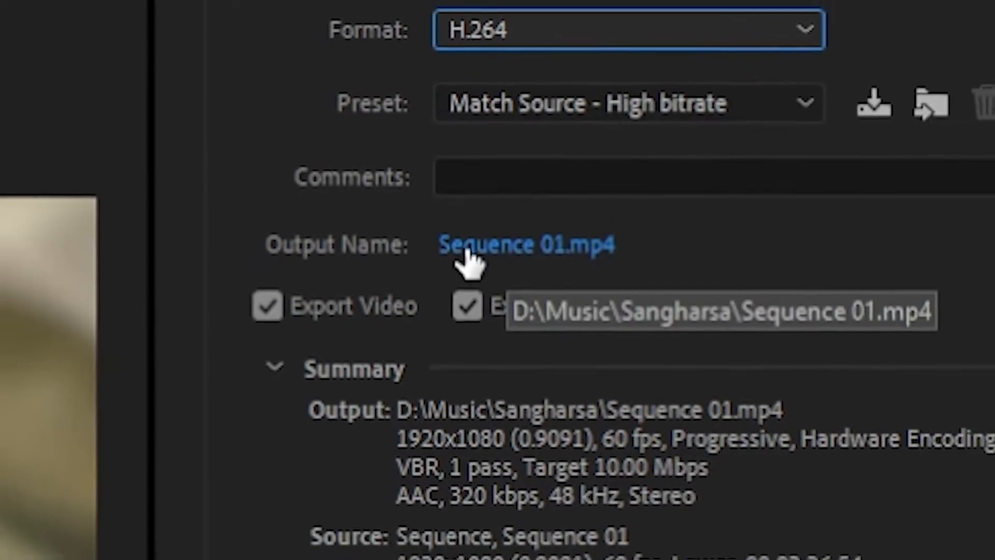
Step: Name the output file Tutorial and save it in the D:\Work\Raw Footage folder
{"action": "left_click", "coordinate": [467, 249]}
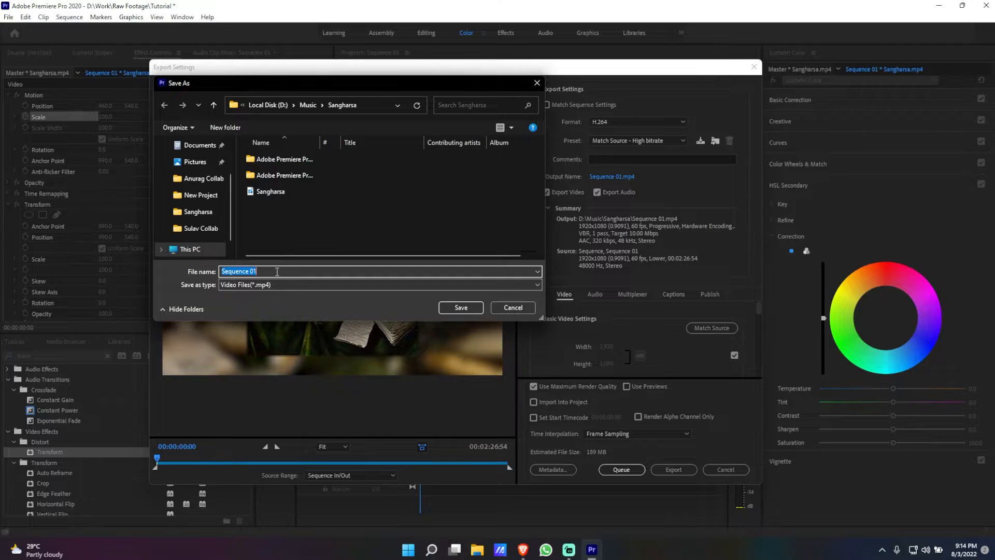
{"action": "type", "text": "Tutorial"}
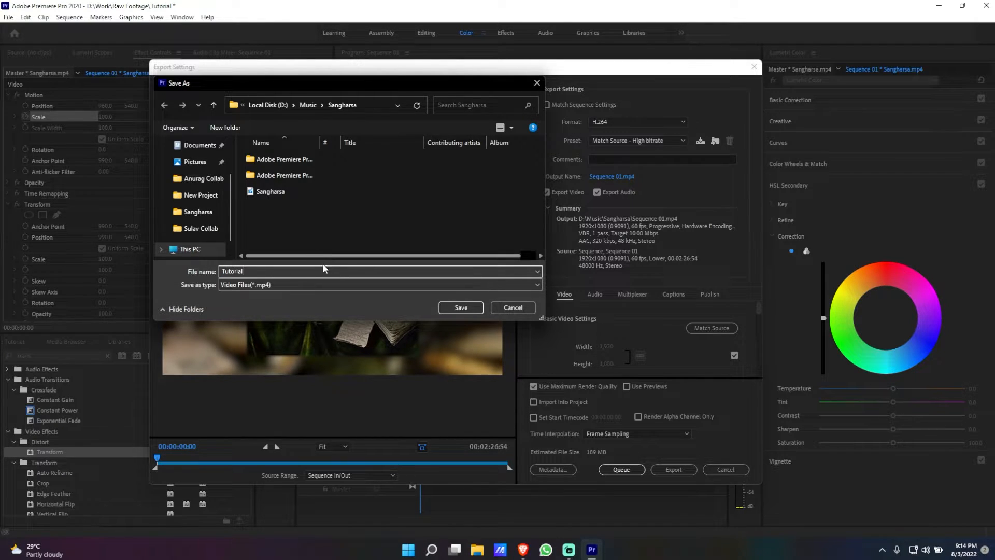
{"action": "left_click", "coordinate": [206, 247]}
{"action": "scroll", "coordinate": [360, 207], "scroll_direction": "down", "scroll_amount": 2}
{"action": "double_click", "coordinate": [406, 243]}
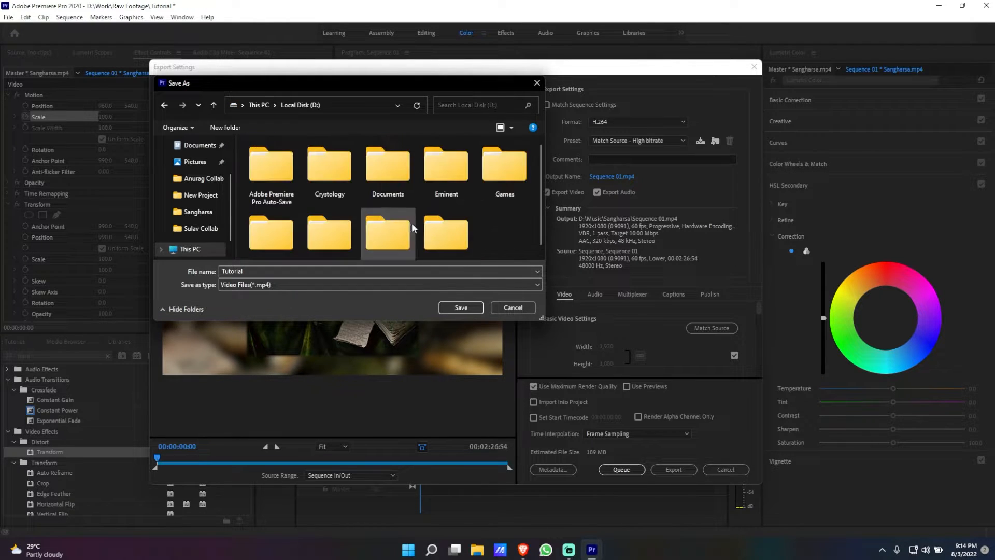
{"action": "scroll", "coordinate": [409, 208], "scroll_direction": "down", "scroll_amount": 1}
{"action": "double_click", "coordinate": [441, 220]}
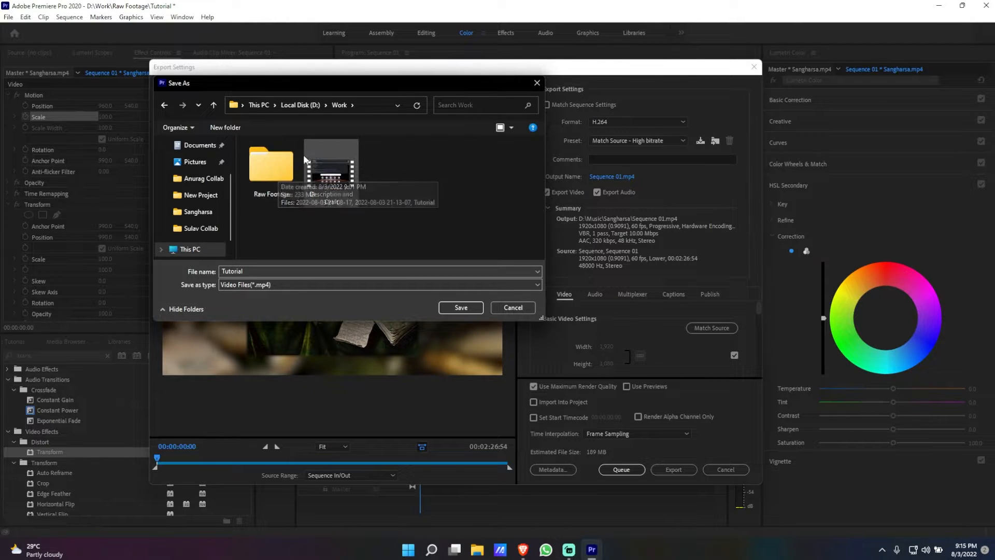
{"action": "double_click", "coordinate": [269, 154]}
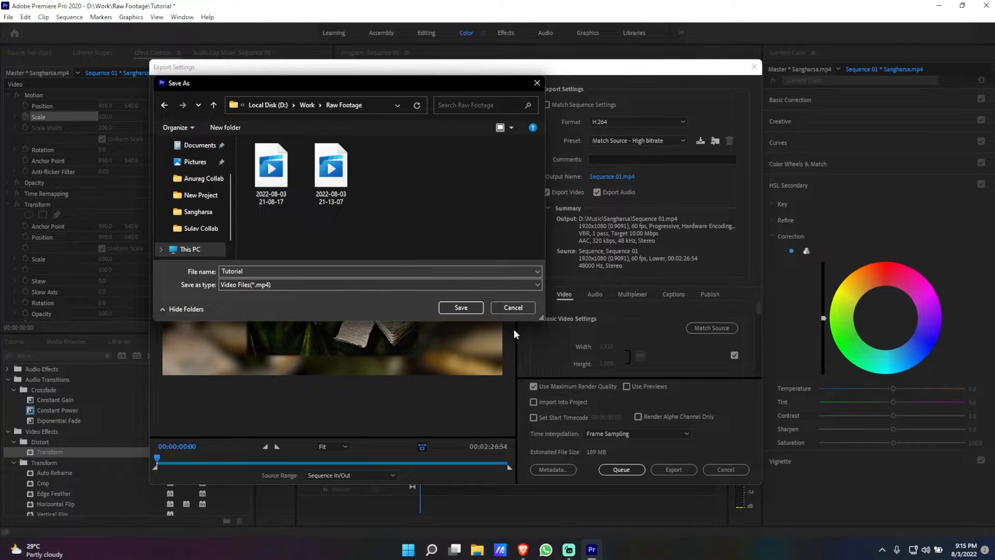
{"action": "left_click", "coordinate": [456, 306]}
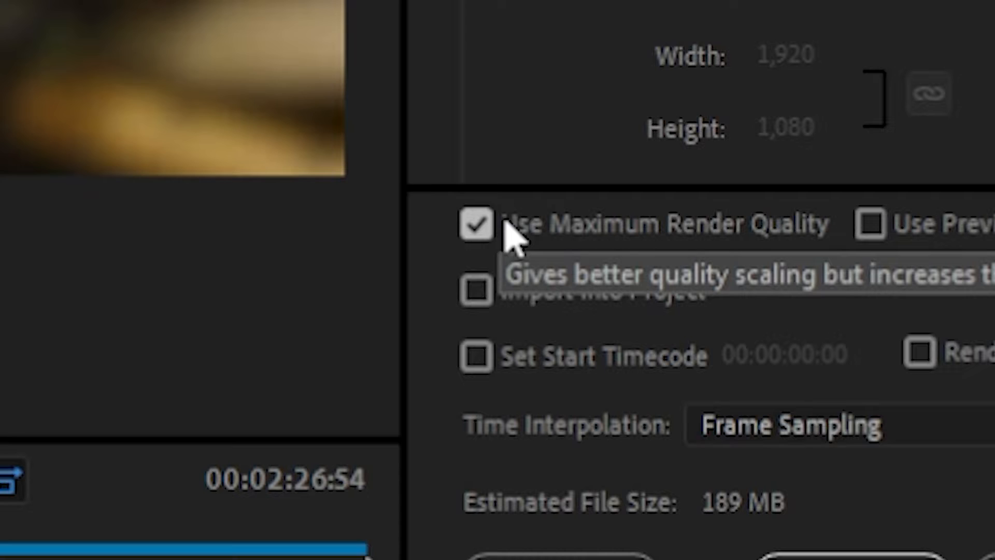
Step: Keep Use Maximum Render Quality enabled and turn on Render at Maximum Depth in the video settings
{"action": "left_click", "coordinate": [534, 387]}
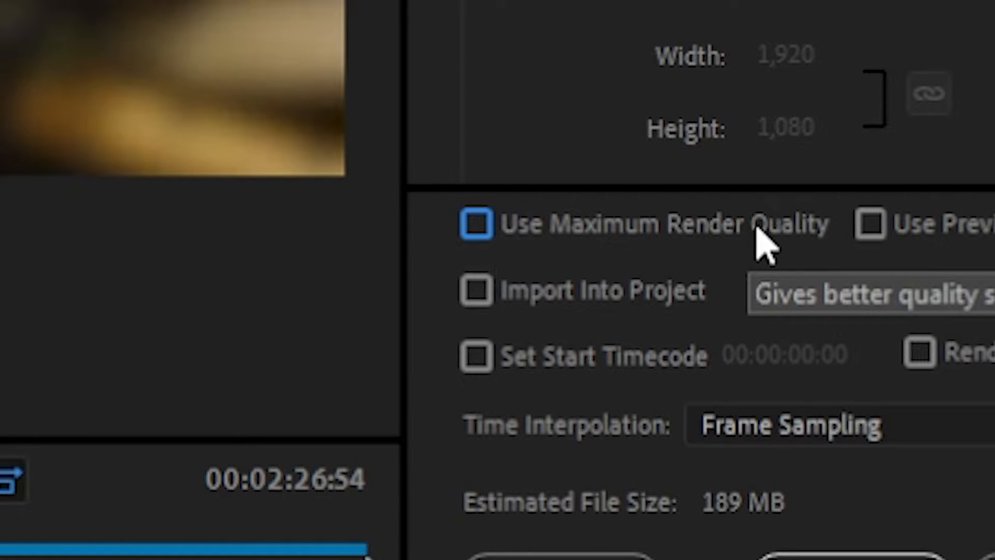
{"action": "left_click", "coordinate": [477, 225]}
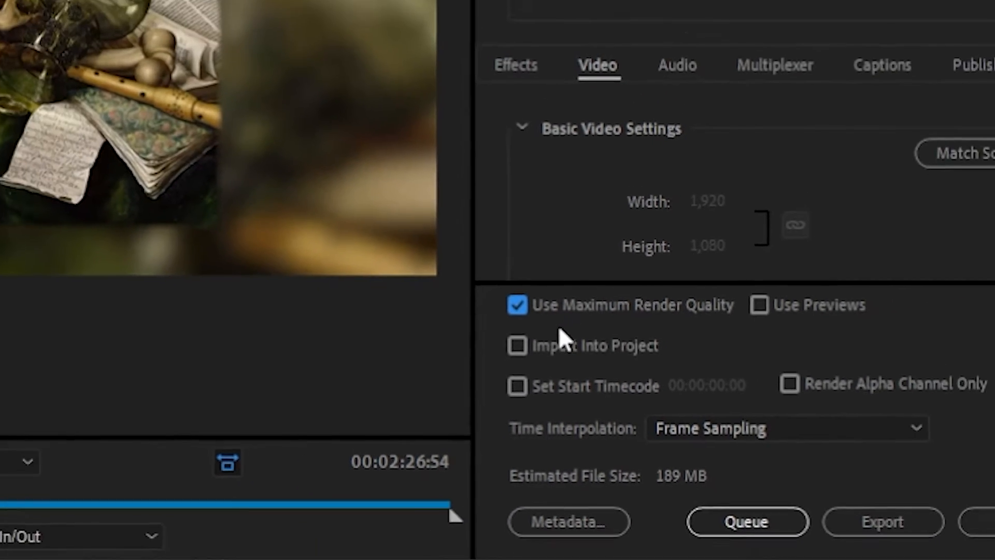
{"action": "scroll", "coordinate": [648, 186], "scroll_direction": "down", "scroll_amount": 4}
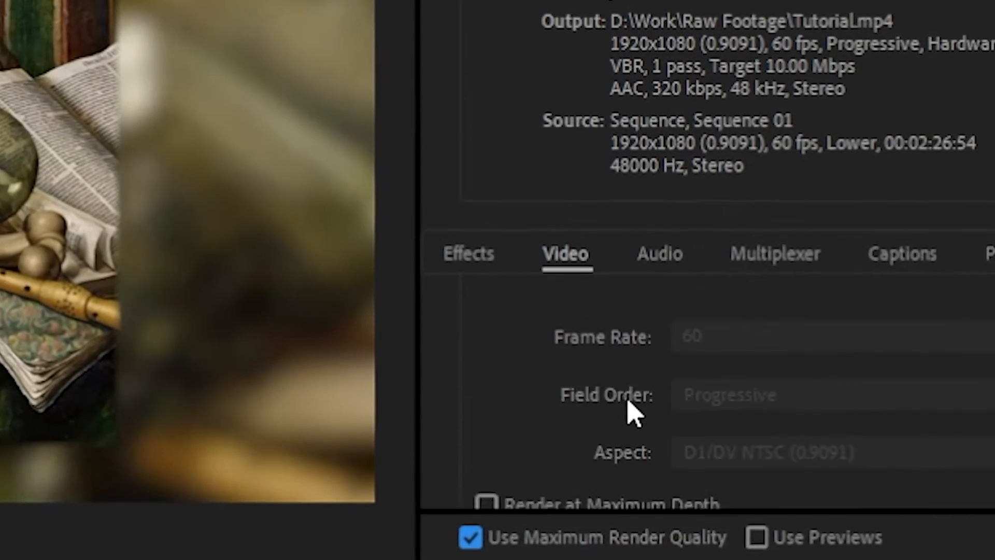
{"action": "scroll", "coordinate": [629, 402], "scroll_direction": "down", "scroll_amount": 3}
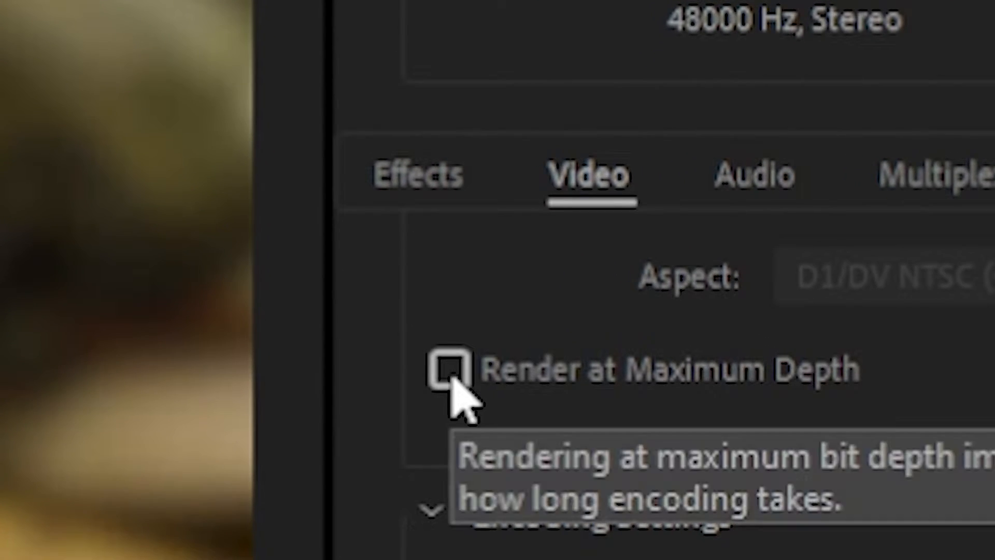
{"action": "left_click", "coordinate": [451, 379]}
{"action": "scroll", "coordinate": [933, 415], "scroll_direction": "down", "scroll_amount": 2}
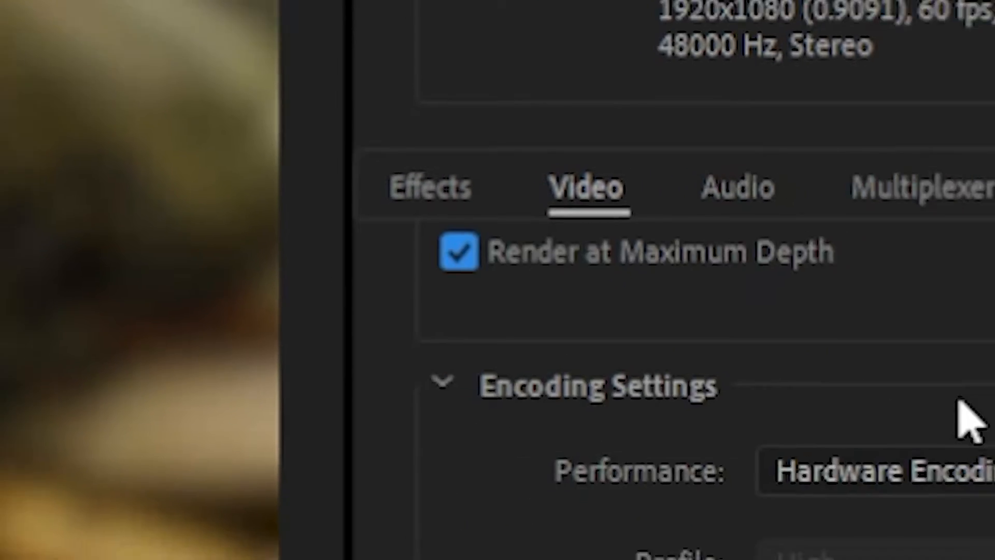
Step: Set the encoding performance to Software Encoding
{"action": "scroll", "coordinate": [564, 324], "scroll_direction": "down", "scroll_amount": 3}
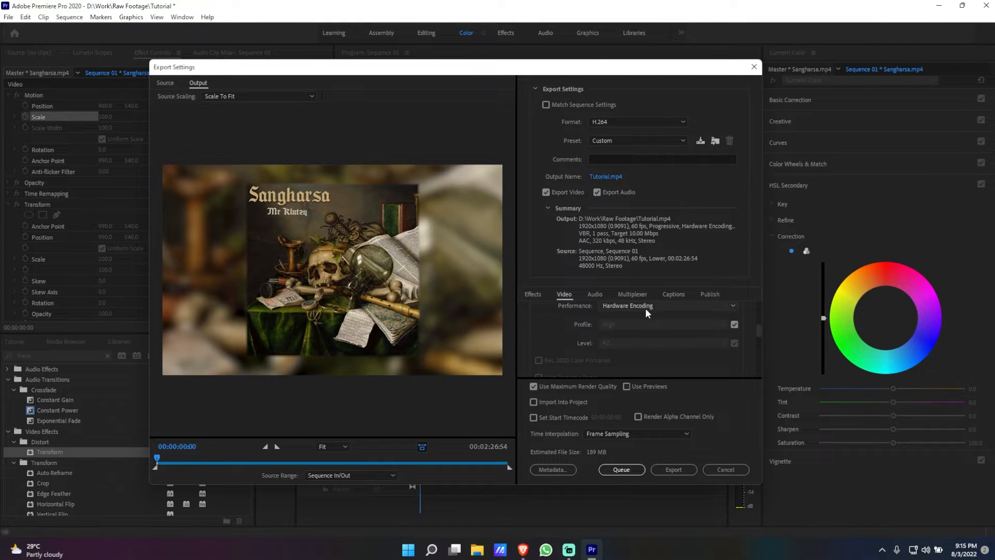
{"action": "left_click", "coordinate": [649, 308]}
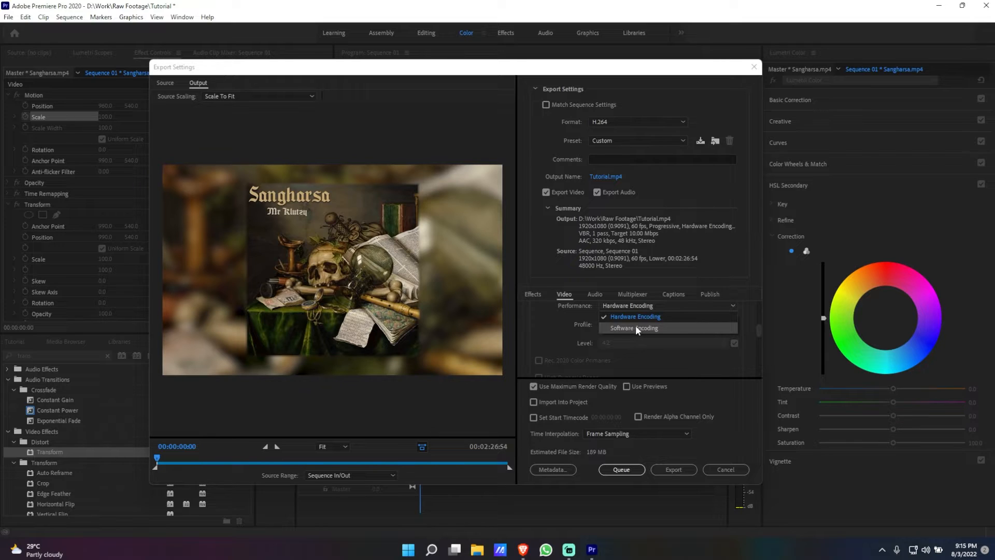
{"action": "left_click", "coordinate": [649, 326]}
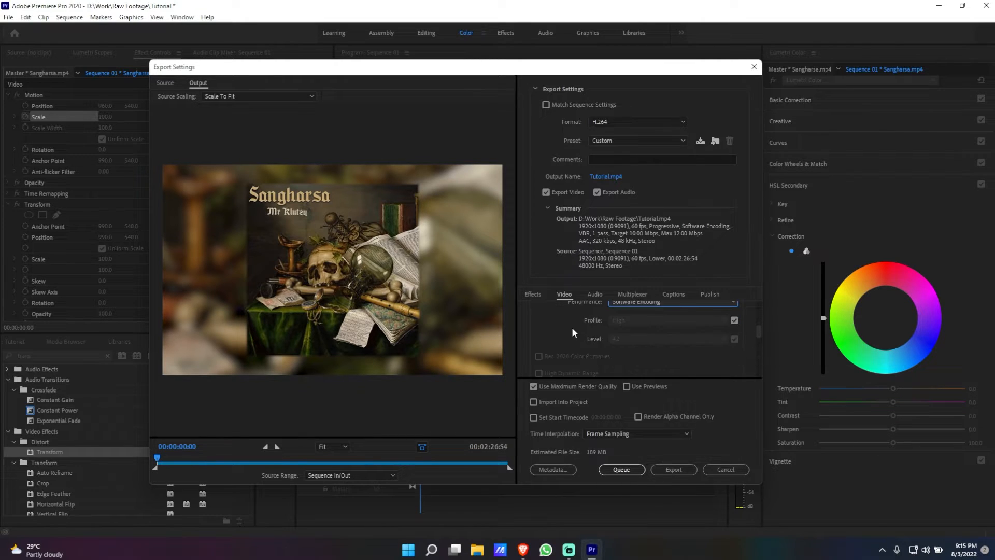
Step: Raise the target bitrate to about 41.15 Mbps and set the bitrate encoding to VBR, 2 pass
{"action": "scroll", "coordinate": [573, 328], "scroll_direction": "down", "scroll_amount": 5}
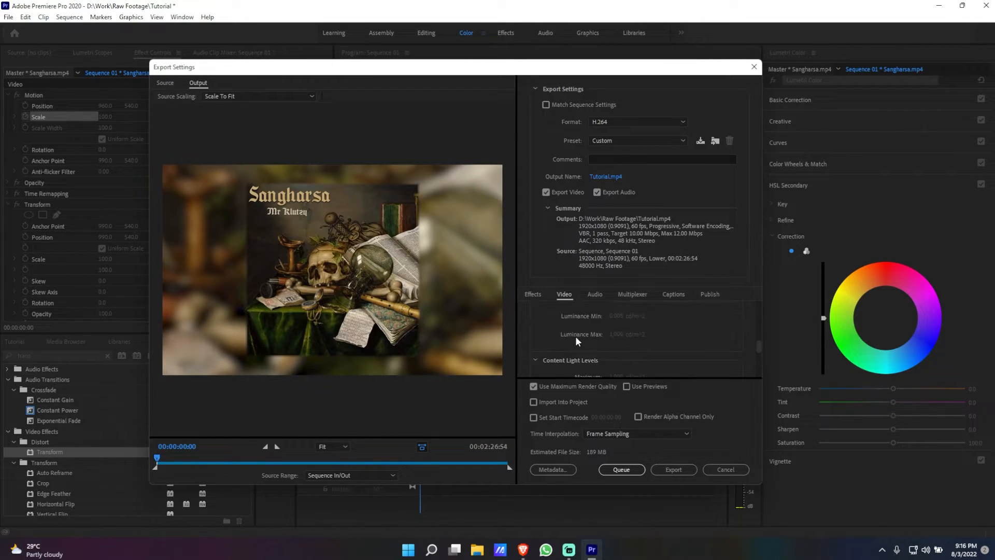
{"action": "scroll", "coordinate": [576, 334], "scroll_direction": "down", "scroll_amount": 5}
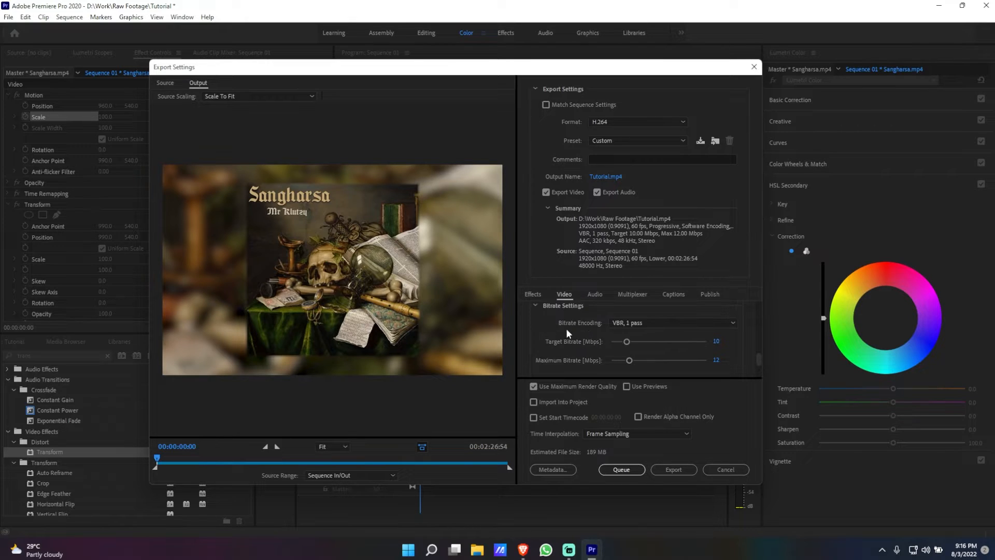
{"action": "left_click_drag", "start_coordinate": [627, 342], "coordinate": [652, 343]}
{"action": "left_click_drag", "start_coordinate": [654, 344], "coordinate": [674, 345]}
{"action": "left_click", "coordinate": [664, 324]}
{"action": "left_click", "coordinate": [645, 346]}
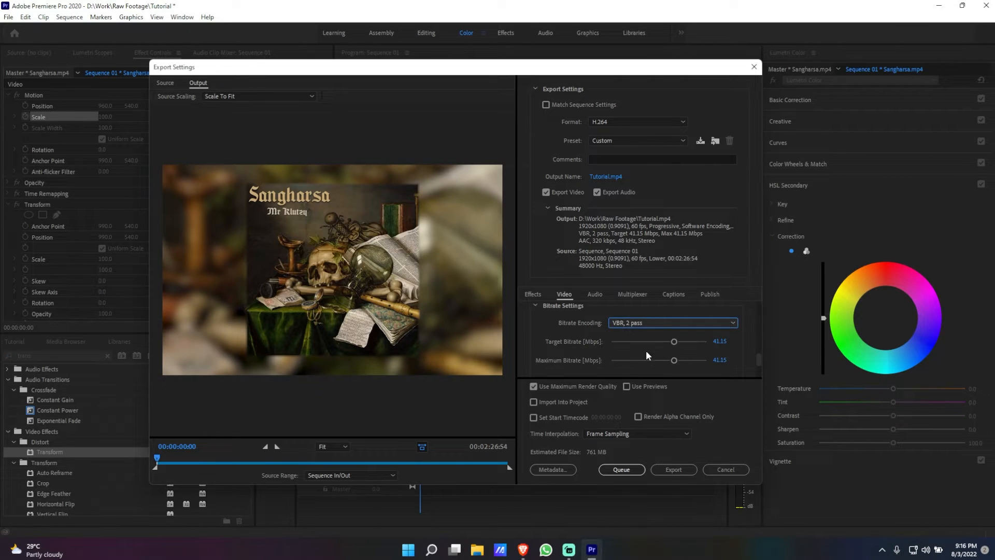
Step: Set the bitrate encoding to CBR with a target bitrate of about 50.18 Mbps
{"action": "left_click", "coordinate": [663, 322]}
{"action": "left_click", "coordinate": [645, 335]}
{"action": "left_click", "coordinate": [687, 342]}
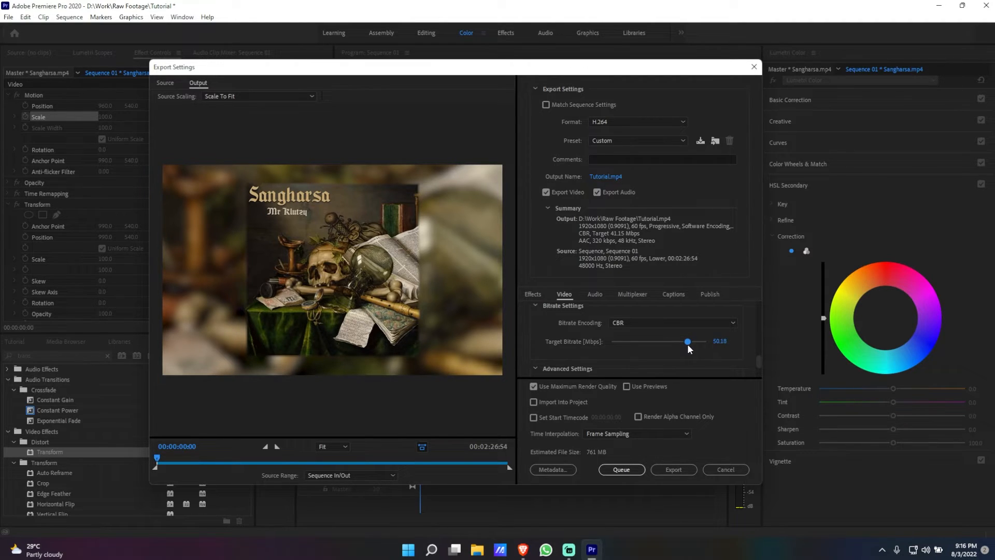
{"action": "scroll", "coordinate": [683, 350], "scroll_direction": "down", "scroll_amount": 1}
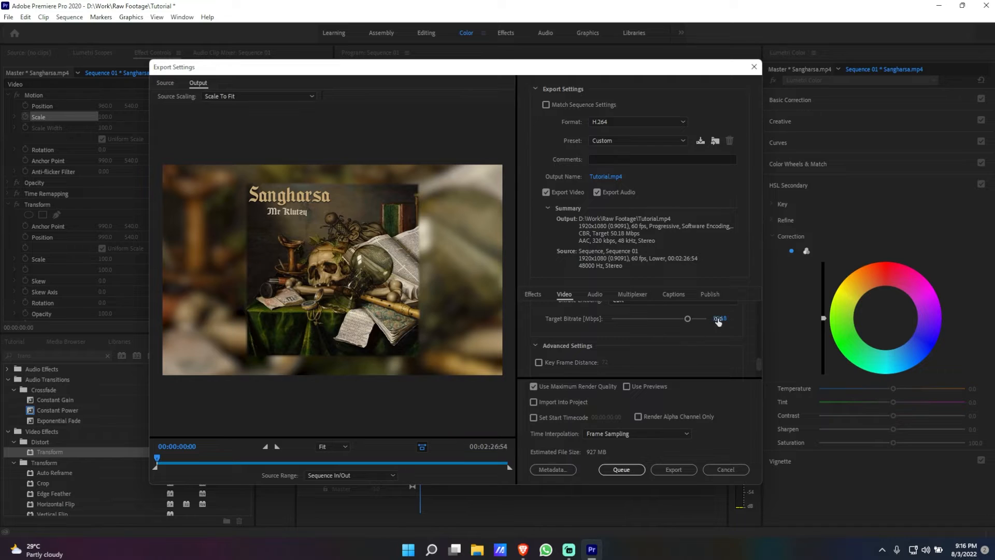
Step: Start exporting the sequence, agree to replace the existing Sequence 01.mp4, and cancel the encoding
{"action": "scroll", "coordinate": [644, 341], "scroll_direction": "up", "scroll_amount": 5}
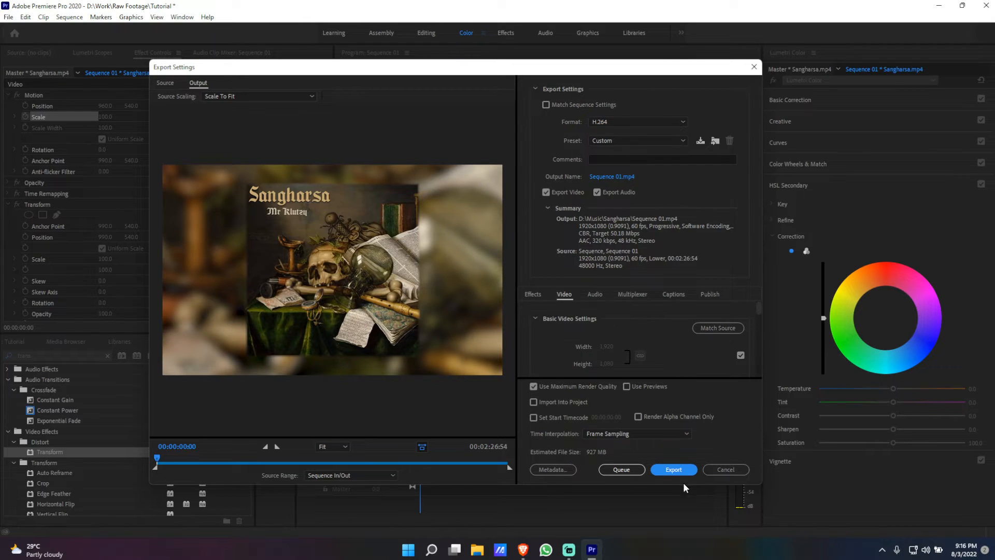
{"action": "left_click", "coordinate": [674, 469]}
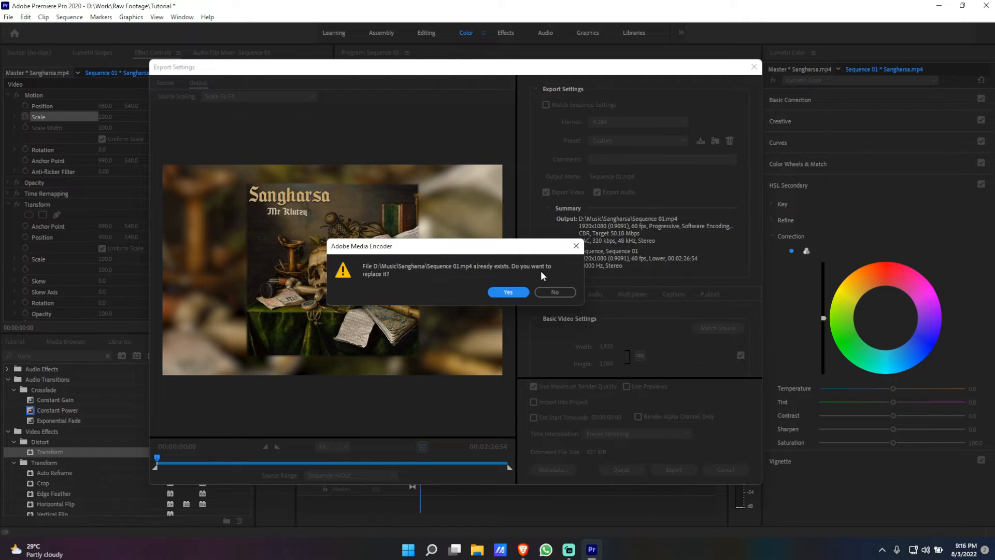
{"action": "left_click", "coordinate": [516, 292]}
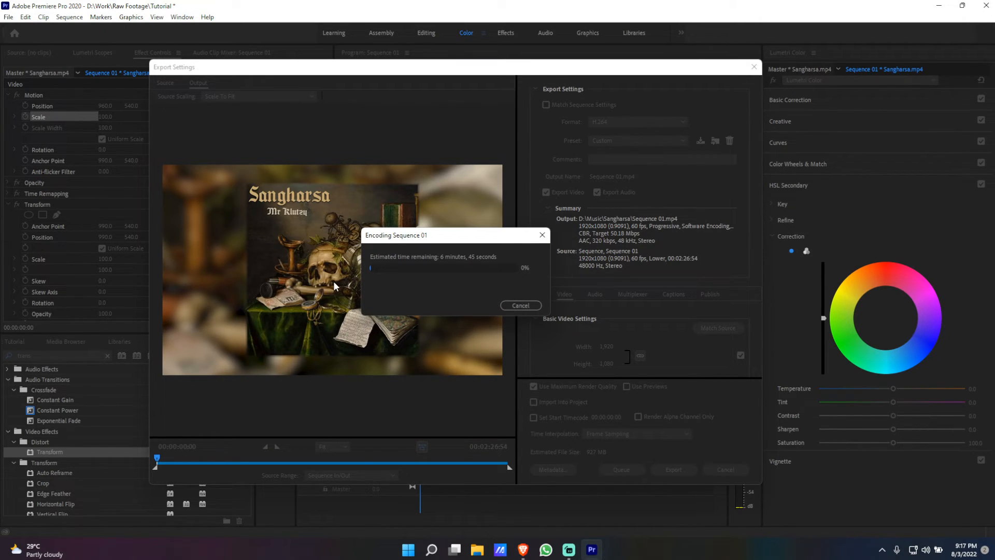
{"action": "left_click", "coordinate": [521, 306]}
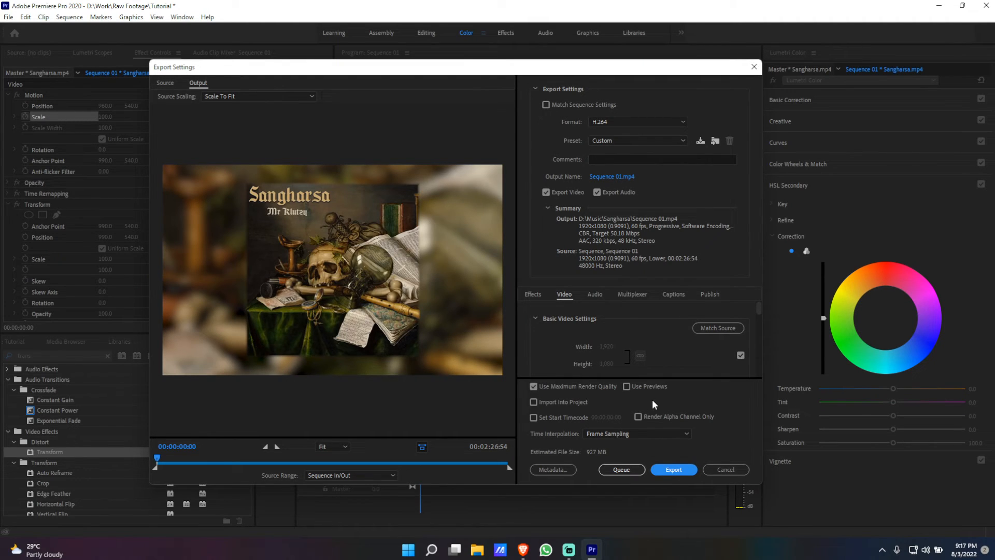